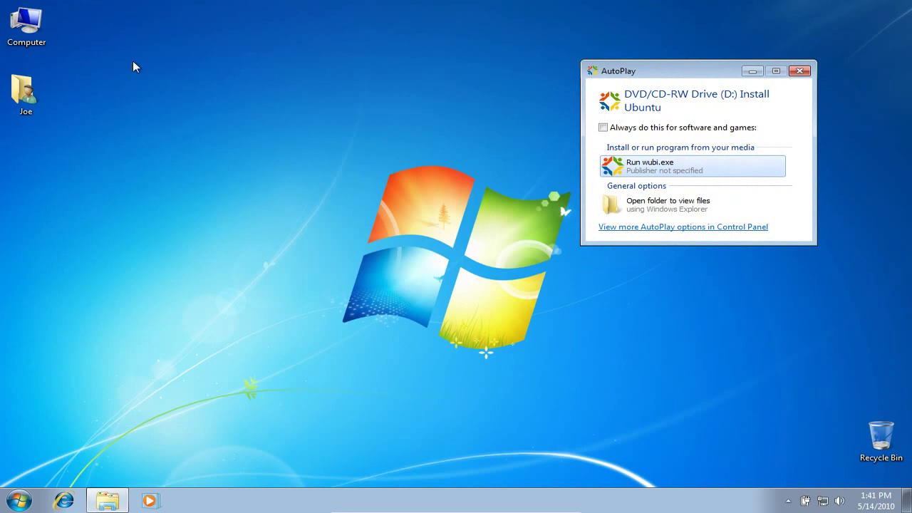
- Check the computer's drives for the Ubuntu installation disc, and close the window
left_click(20, 27)
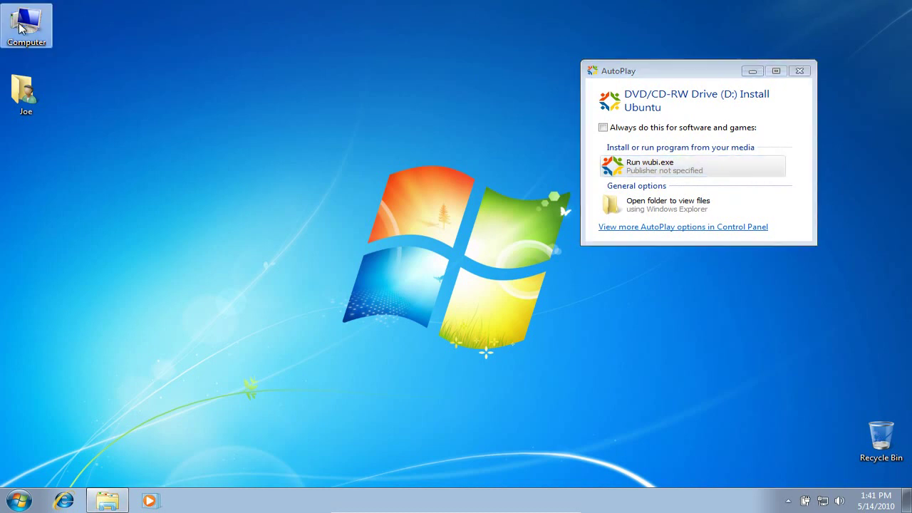
double_click(20, 27)
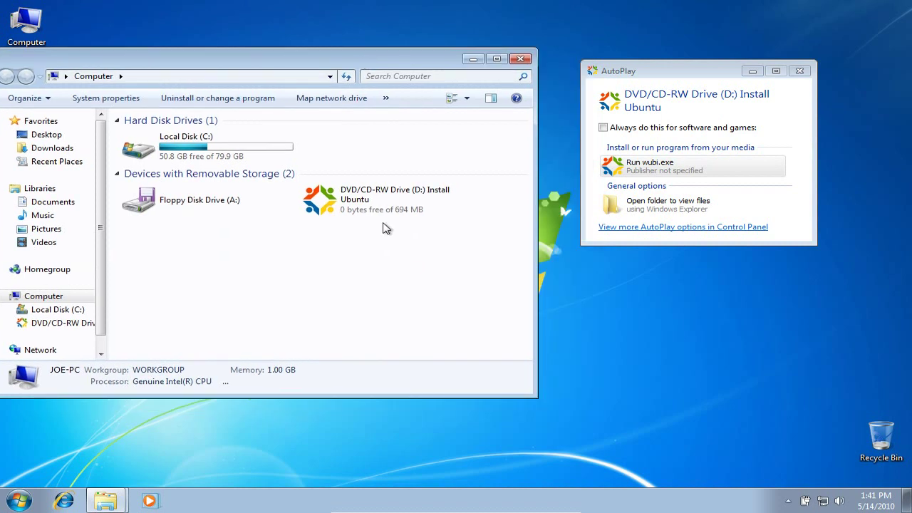
left_click(525, 60)
- Run wubi.exe from the Ubuntu disc, allow it to make changes, and choose to install inside Windows
left_click_drag(692, 73, 423, 81)
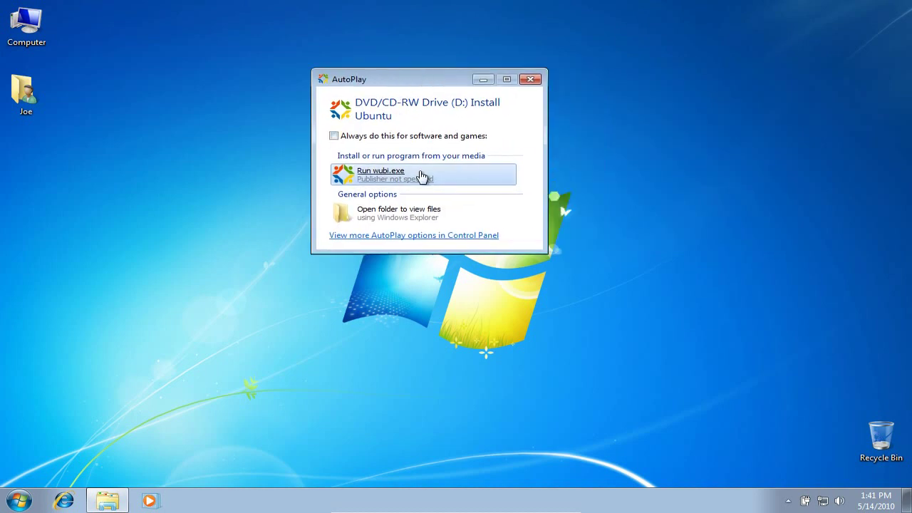
left_click(422, 176)
left_click(479, 182)
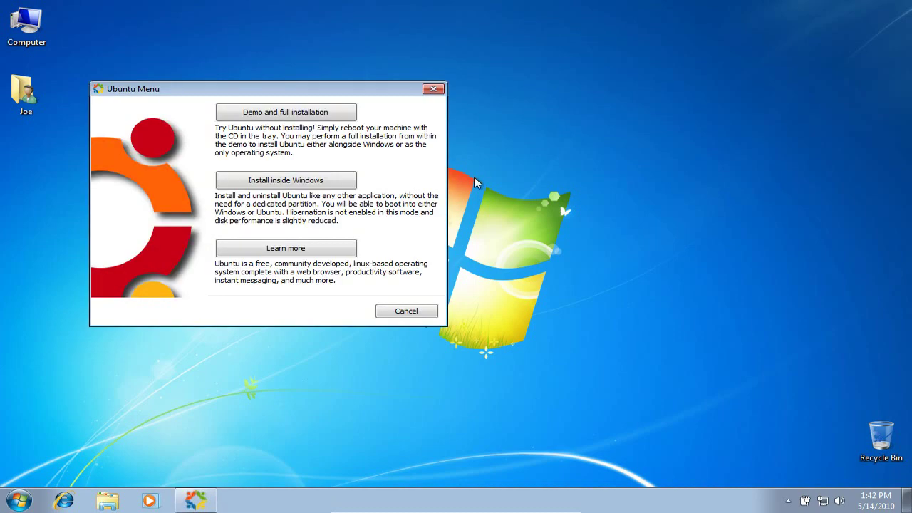
left_click(290, 189)
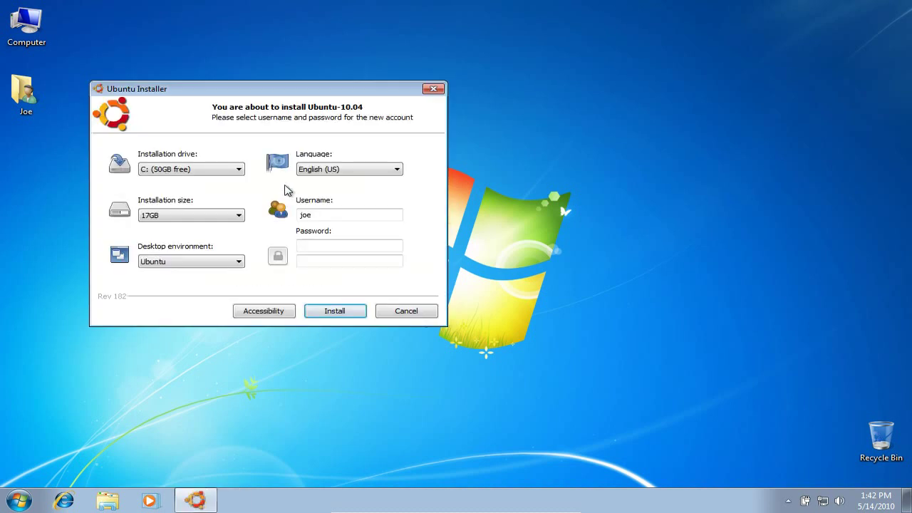
- Set the Ubuntu installation size to 20GB, enter and repeat the new account's password, and start the installation
left_click(199, 218)
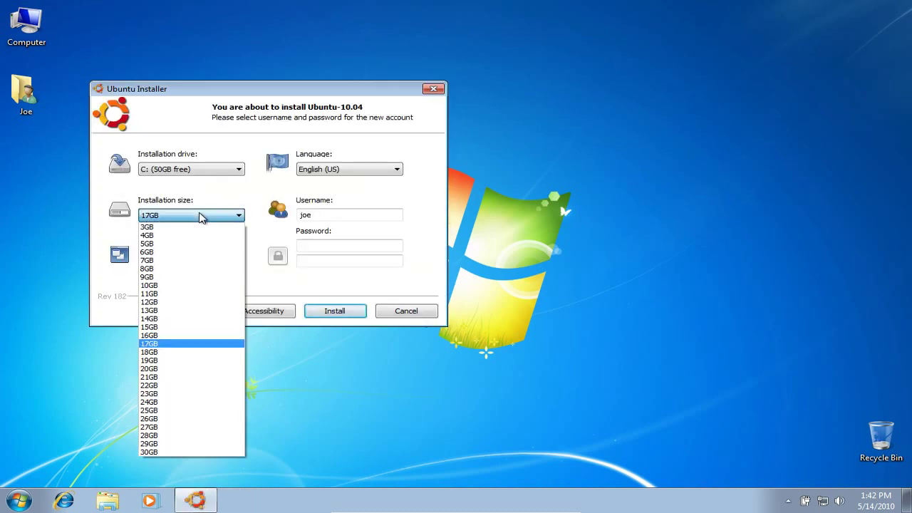
left_click(152, 371)
left_click(331, 244)
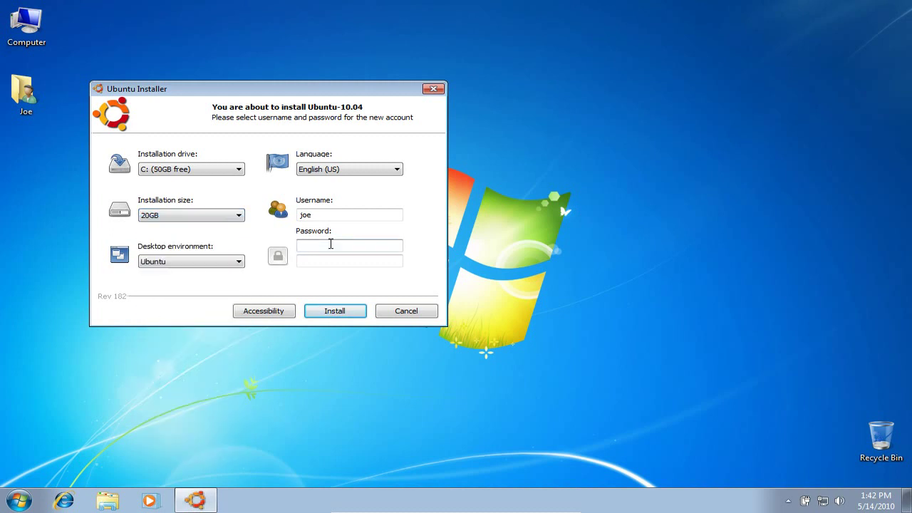
type("********")
key("Tab")
type("********")
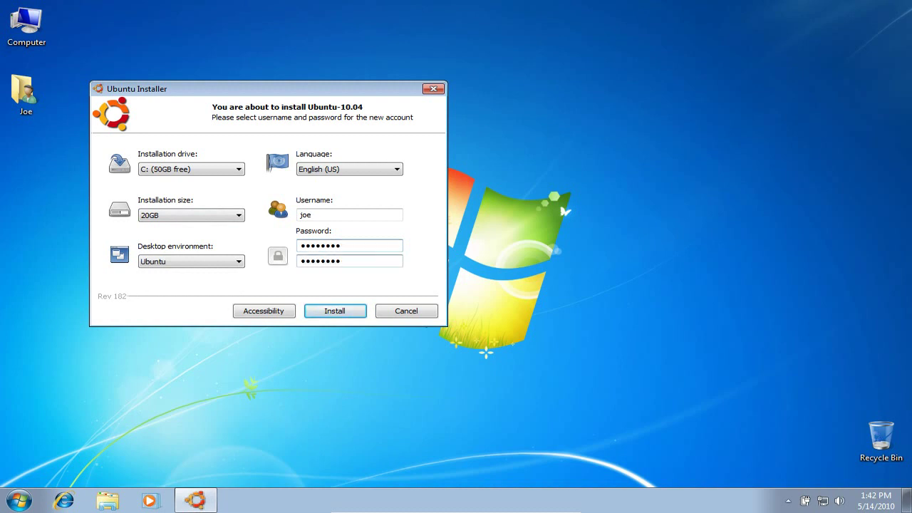
left_click(336, 314)
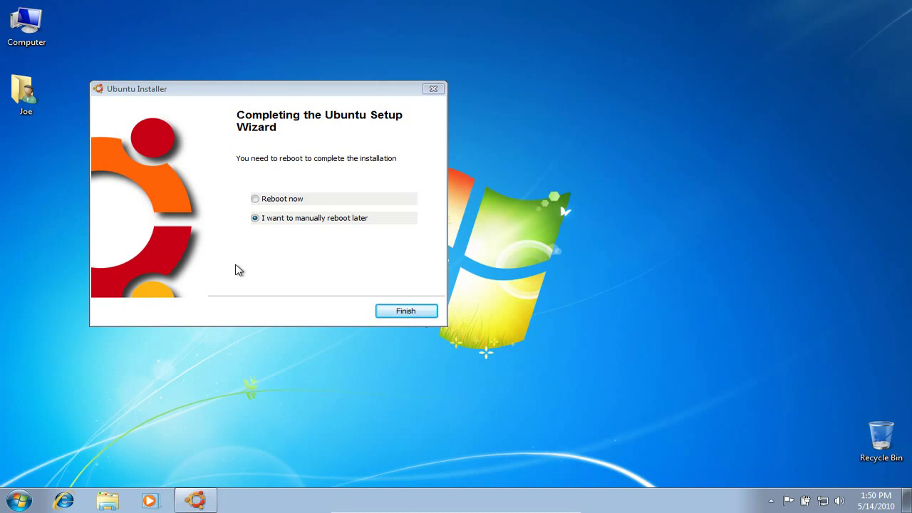
- Finish the Ubuntu setup wizard with an immediate reboot and boot into Ubuntu from the Windows Boot Manager
left_click(264, 203)
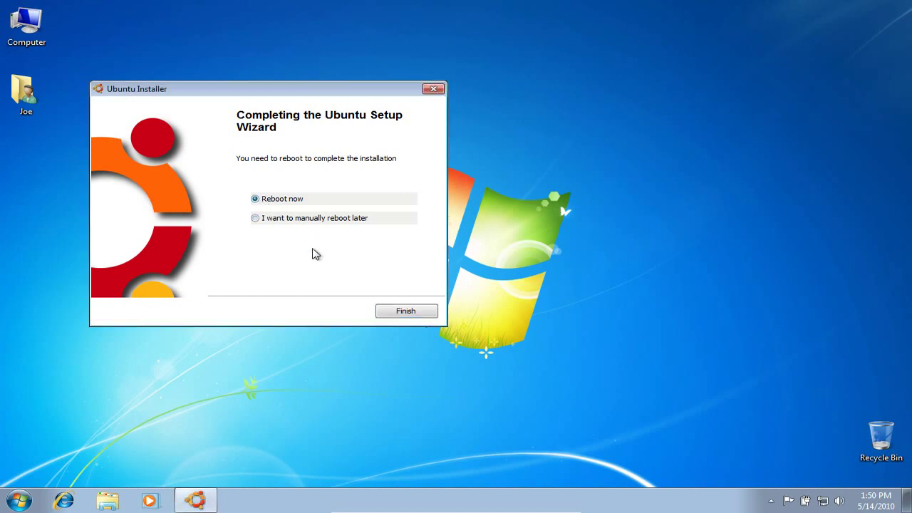
left_click(393, 314)
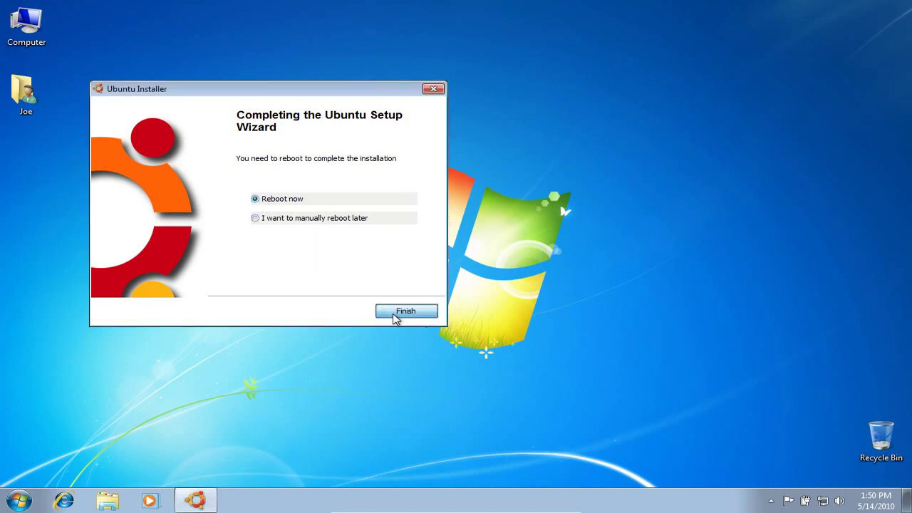
left_click(393, 313)
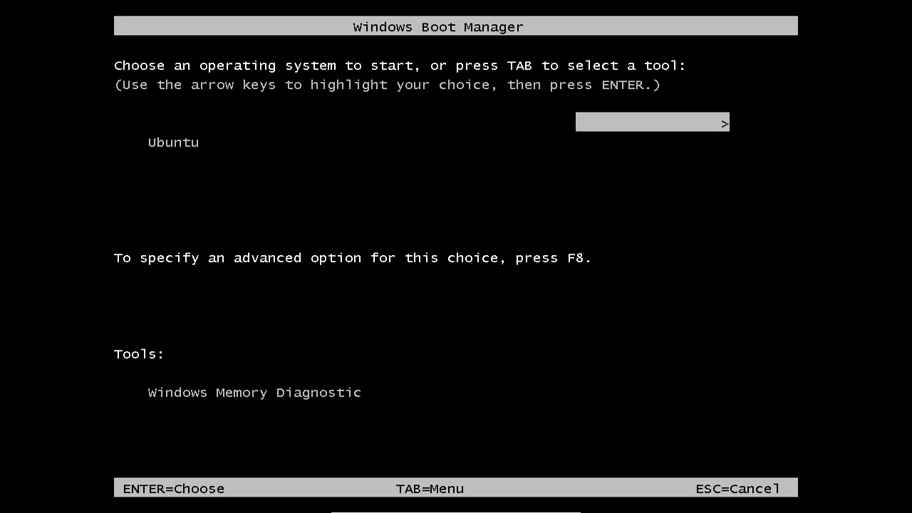
key("Down")
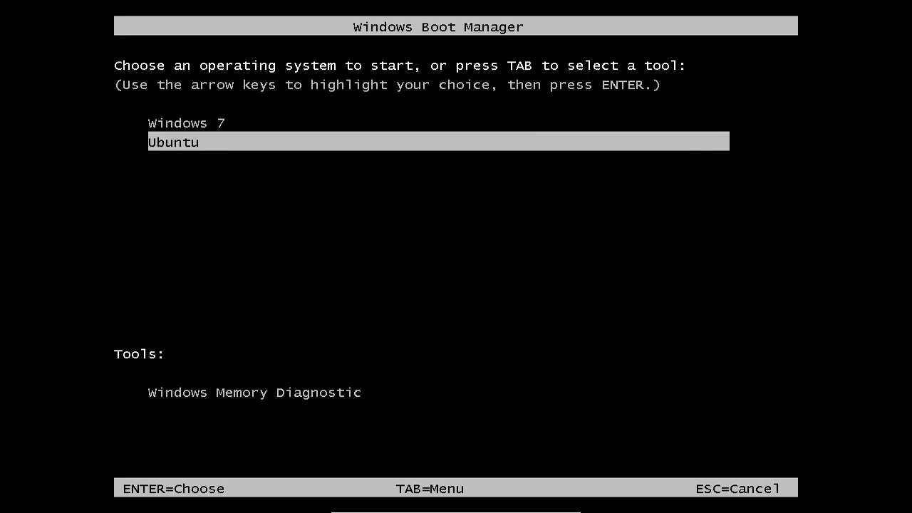
key("Return")
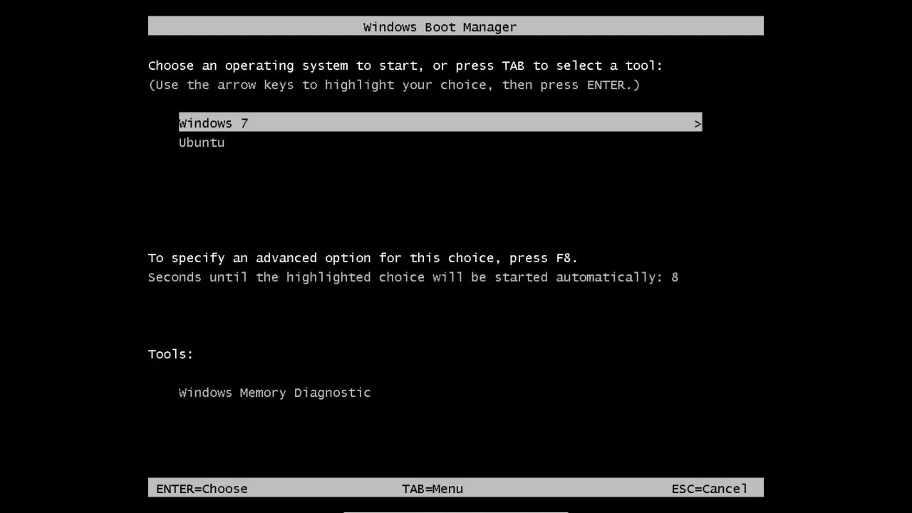
- Start Ubuntu again from the boot manager with the regular Linux 2.6.32-21-generic entry
key("Down")
key("Return")
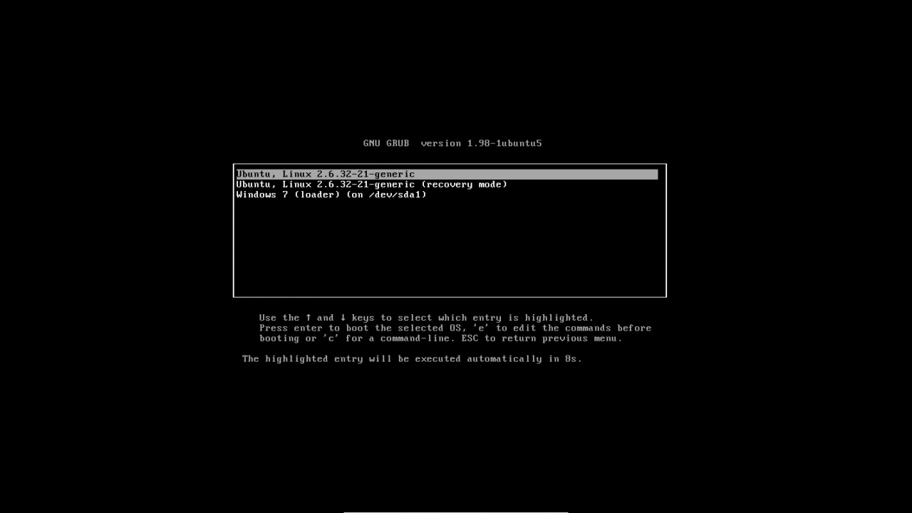
key("Return")
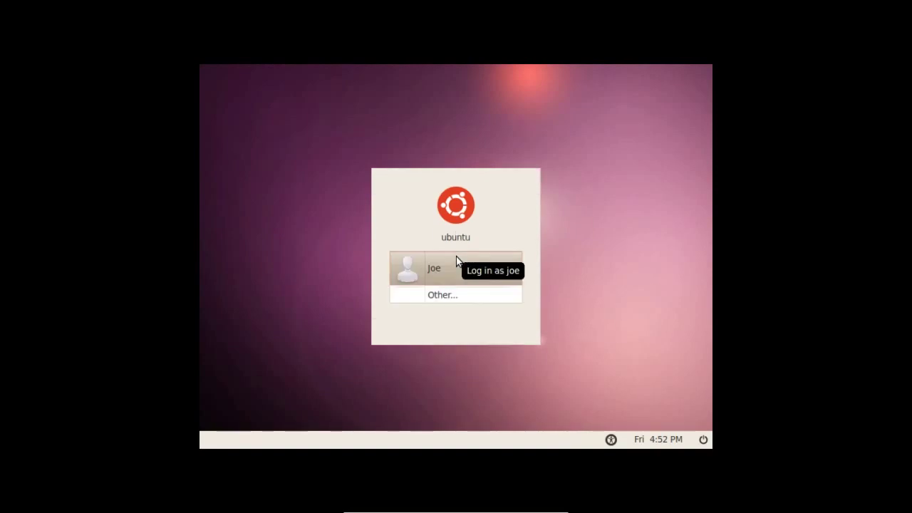
- Log in to Ubuntu with the listed user account by entering the account password
left_click(461, 269)
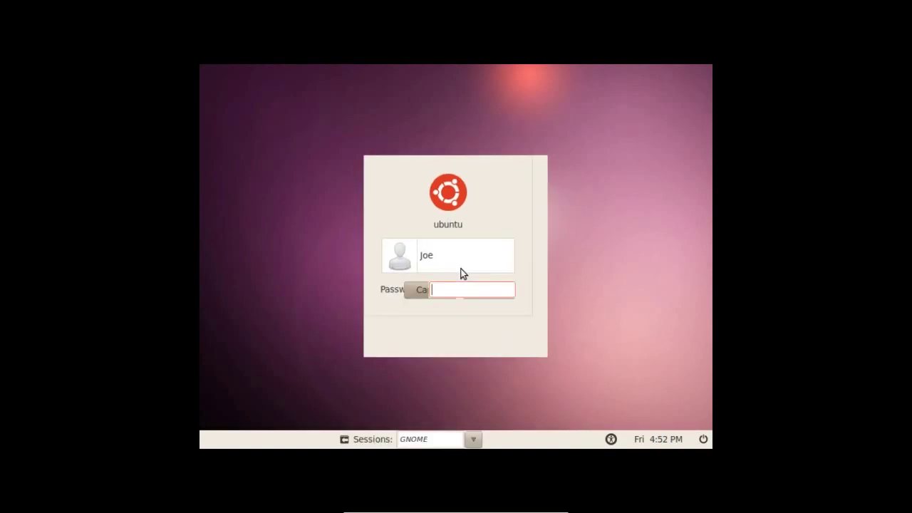
type("******")
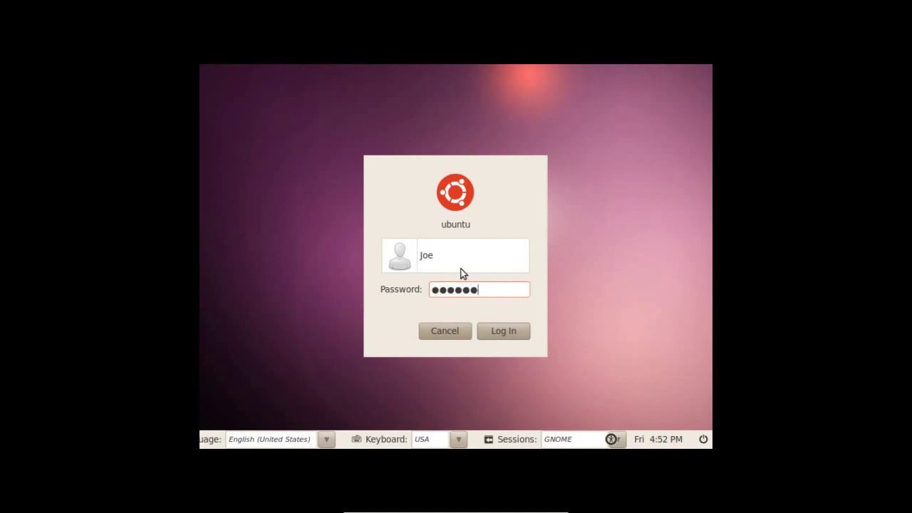
type("**")
key("Return")
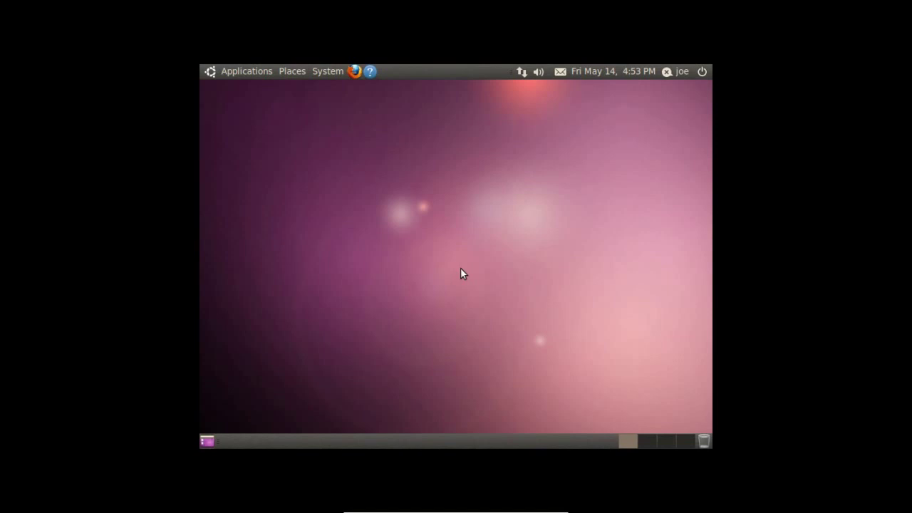
- Look through Ubuntu's places and system administration options, view the home folder, and close it
left_click(273, 70)
mouse_move(279, 71)
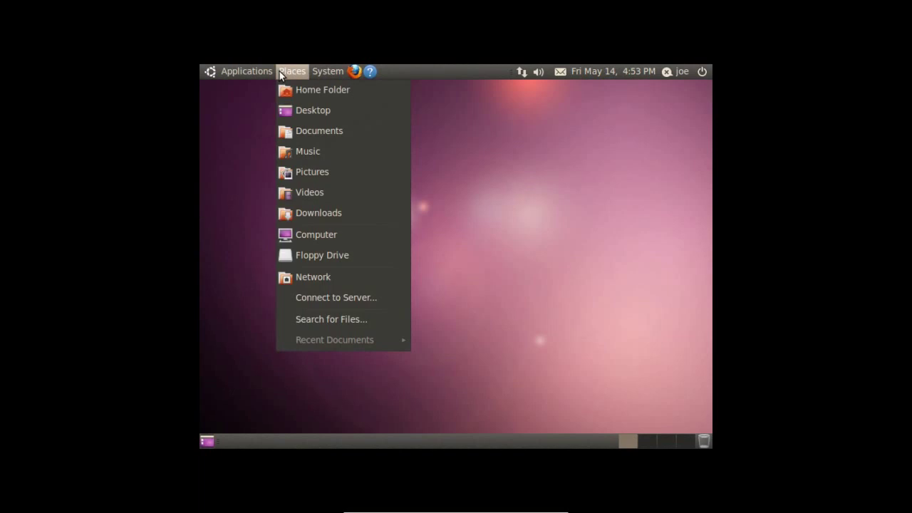
mouse_move(317, 72)
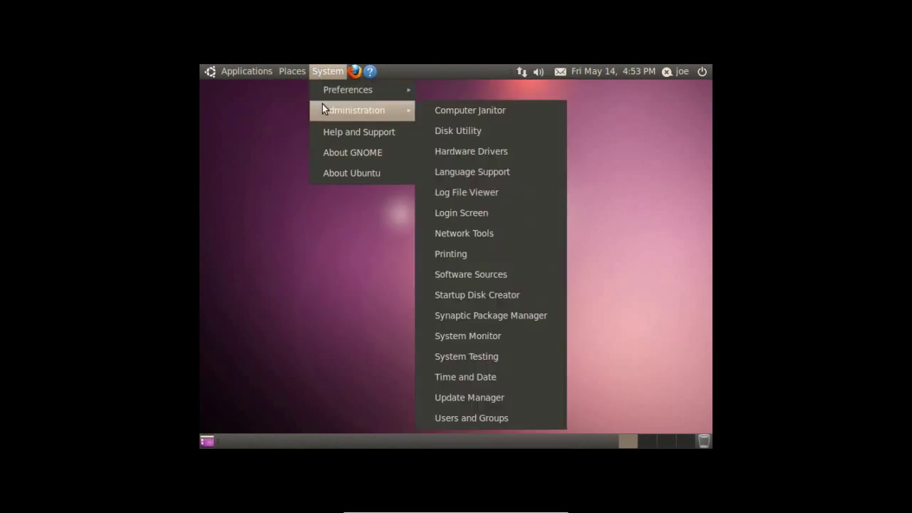
left_click(305, 84)
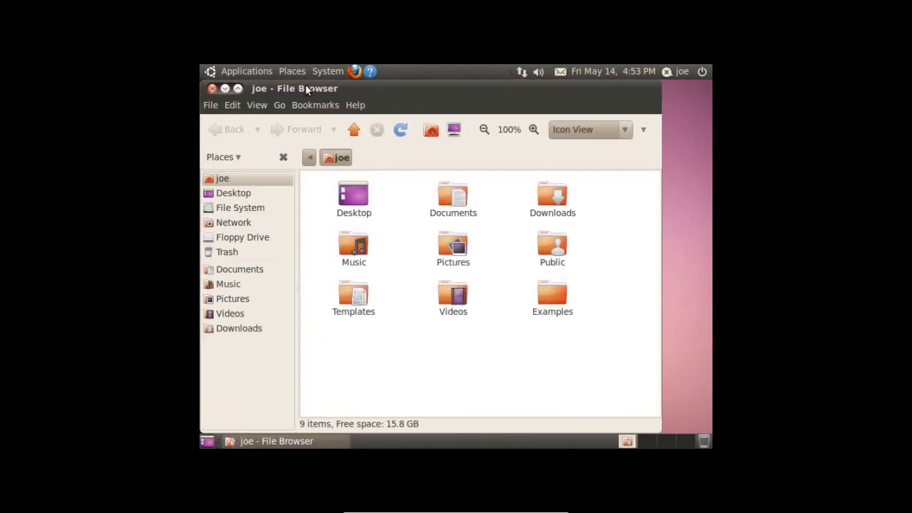
left_click(212, 89)
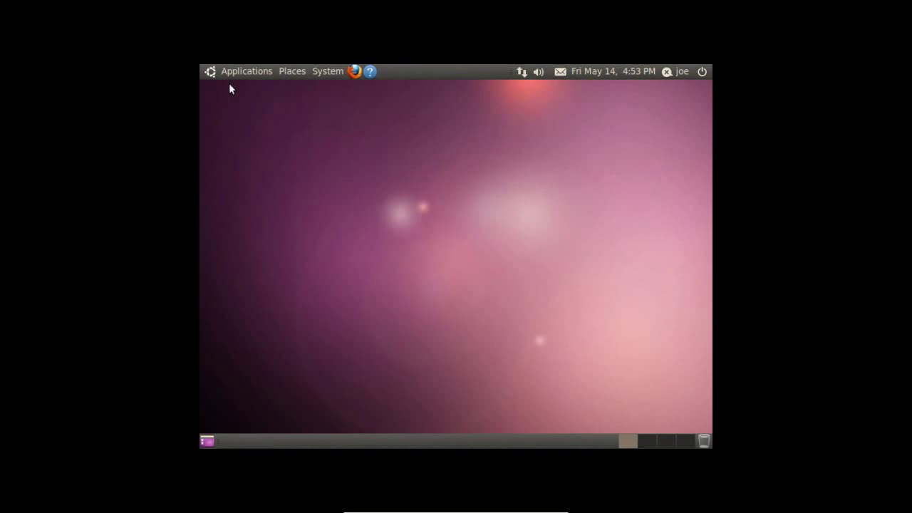
- Restart the computer from Ubuntu and boot into Windows 7
left_click(702, 72)
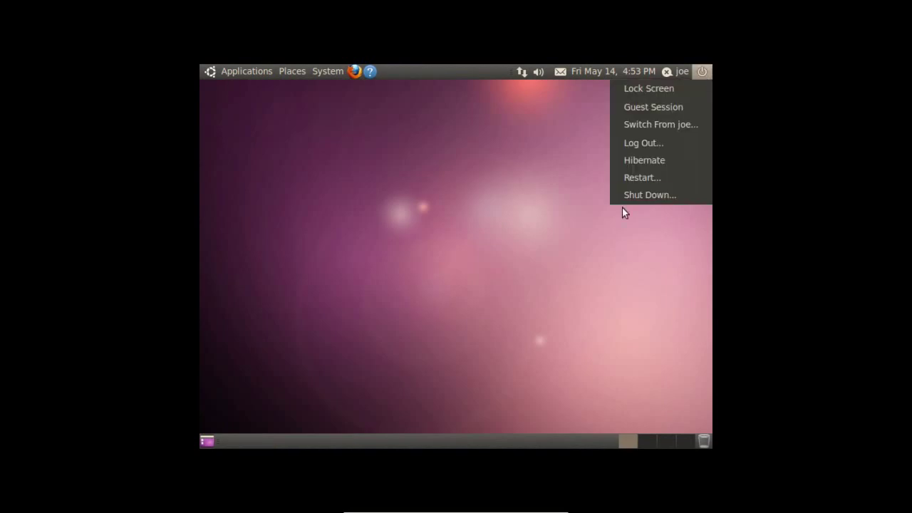
left_click(626, 180)
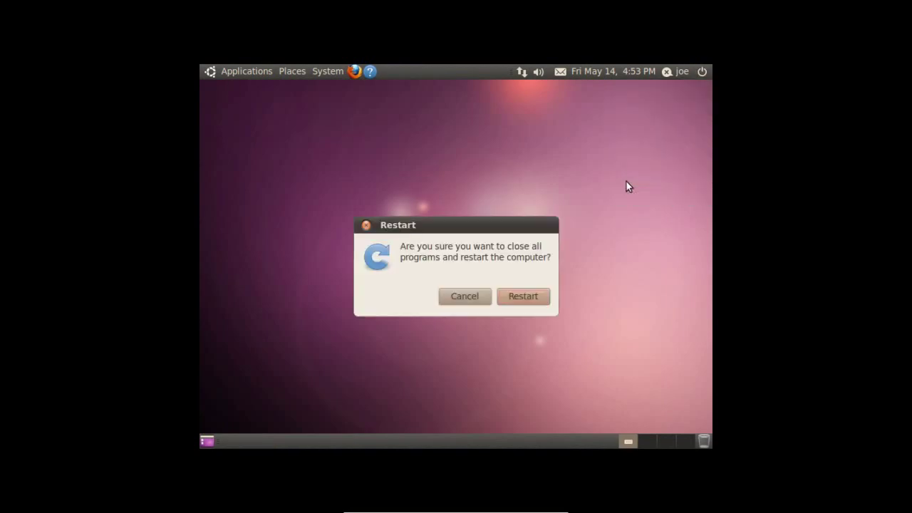
left_click(514, 296)
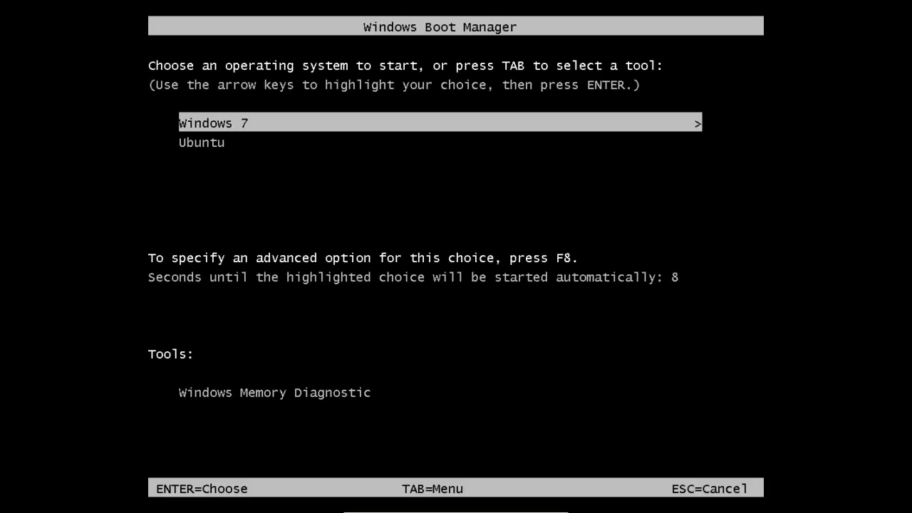
key("Return")
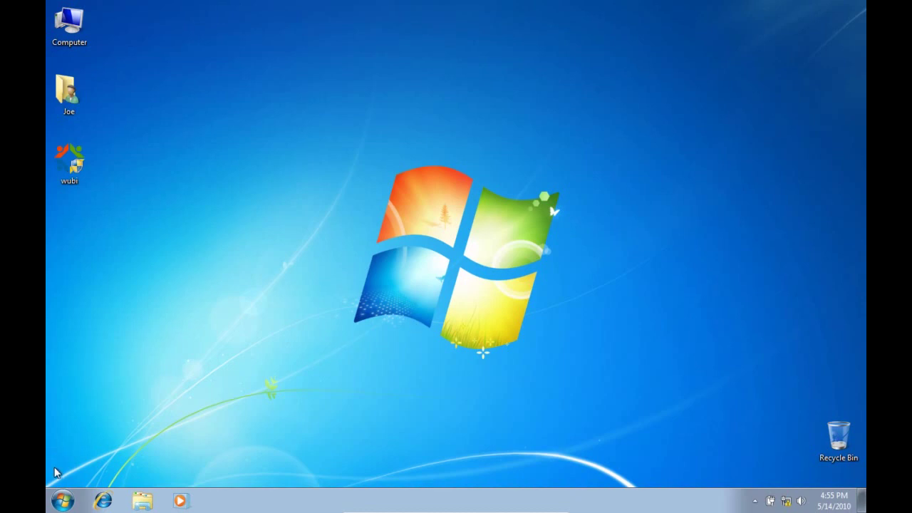
- Uninstall Ubuntu from the Control Panel's installed programs, finish the uninstaller, and close the window
left_click(62, 500)
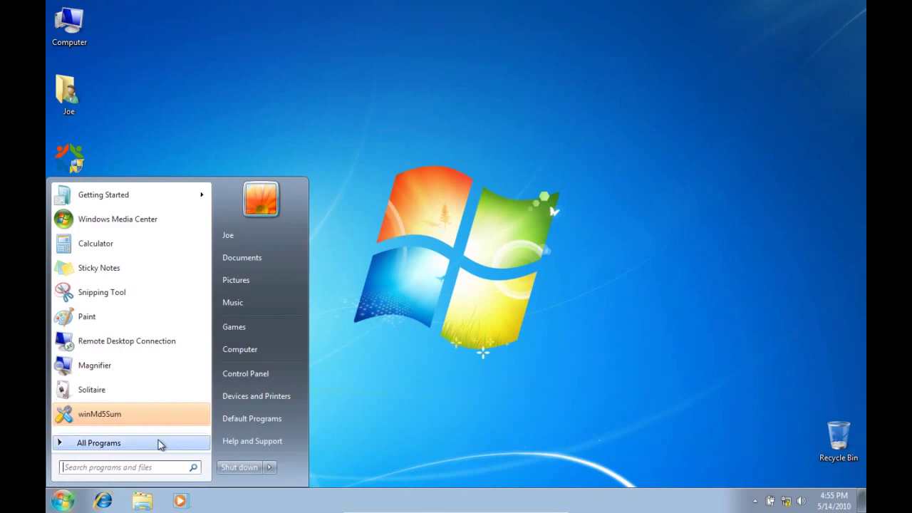
left_click(235, 376)
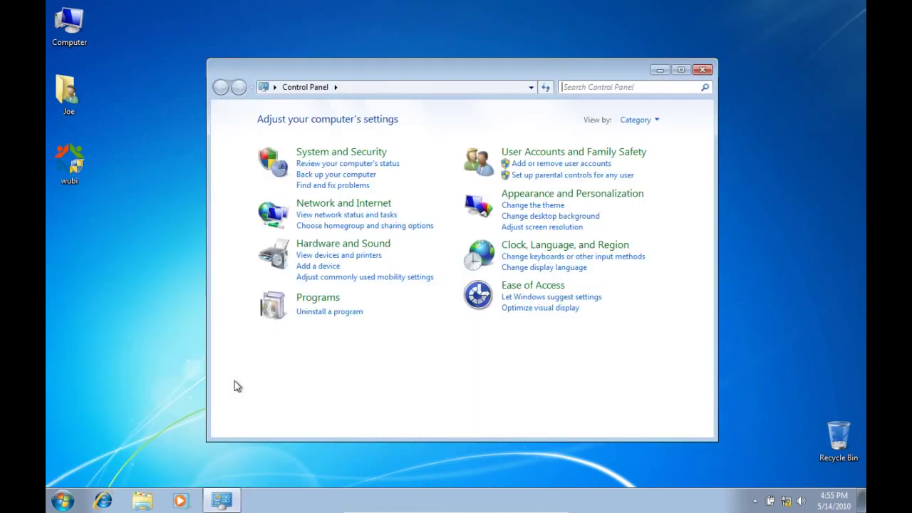
left_click(334, 318)
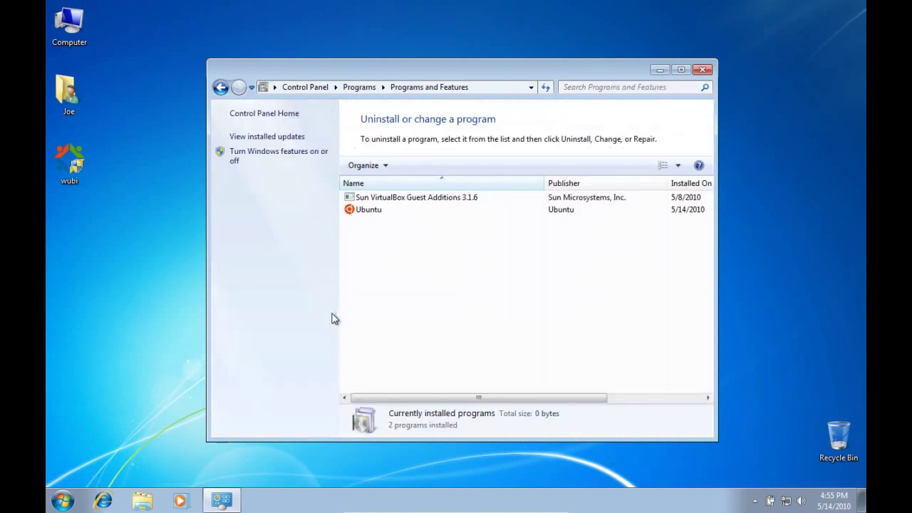
left_click(387, 215)
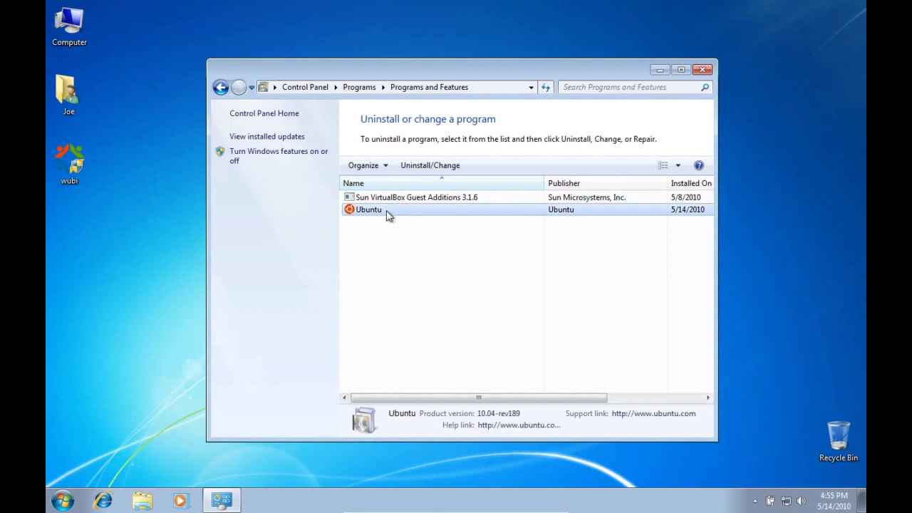
left_click(425, 166)
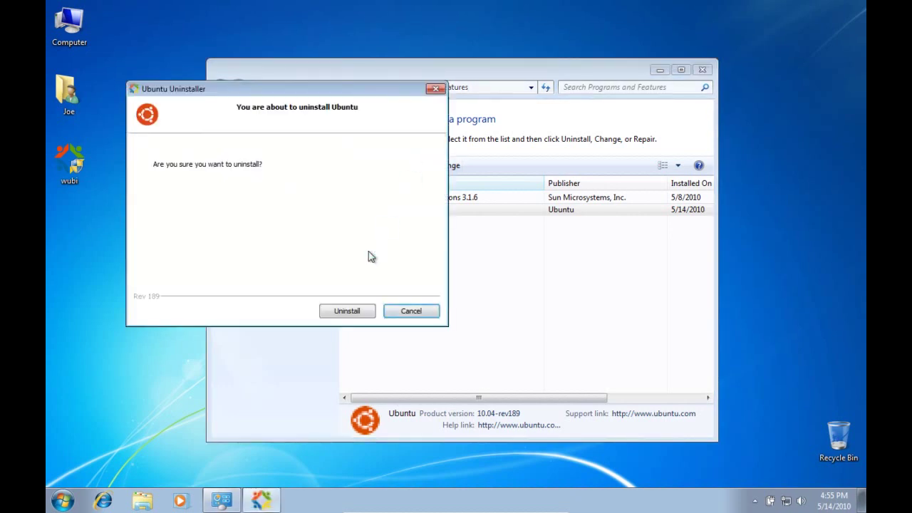
left_click(370, 315)
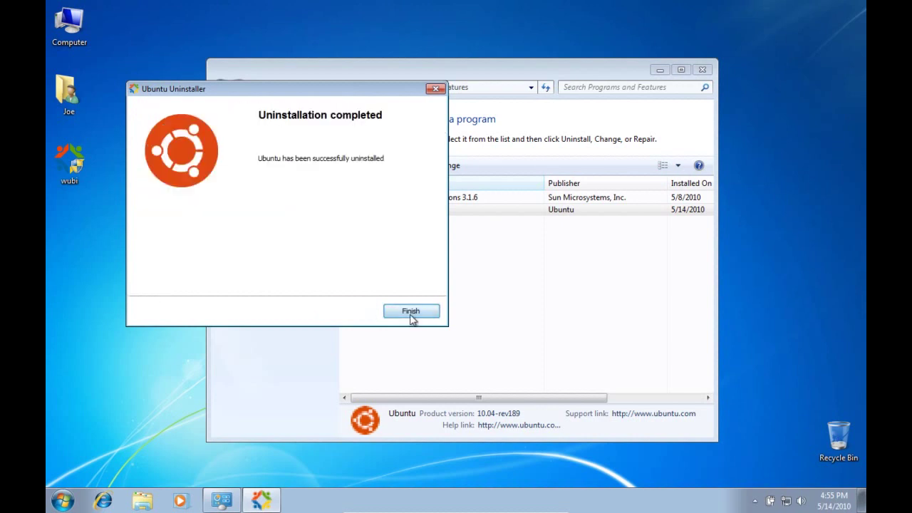
left_click(411, 313)
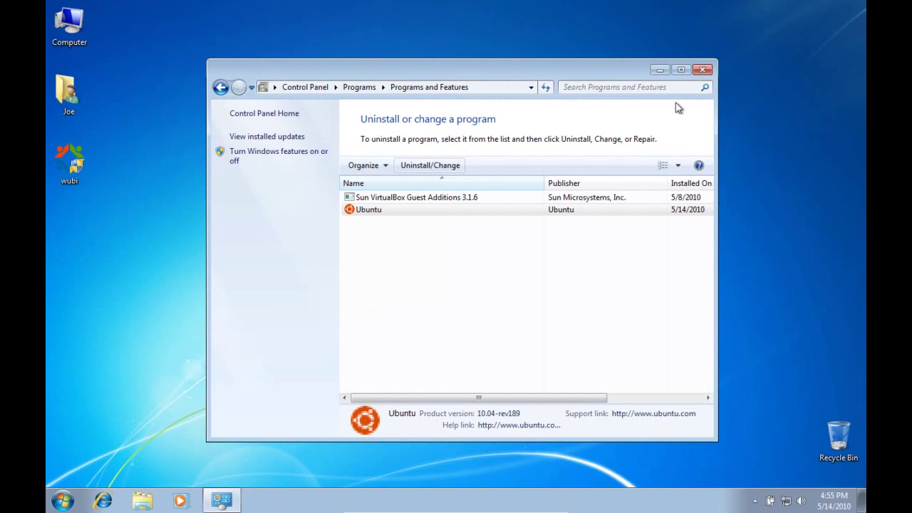
left_click(699, 70)
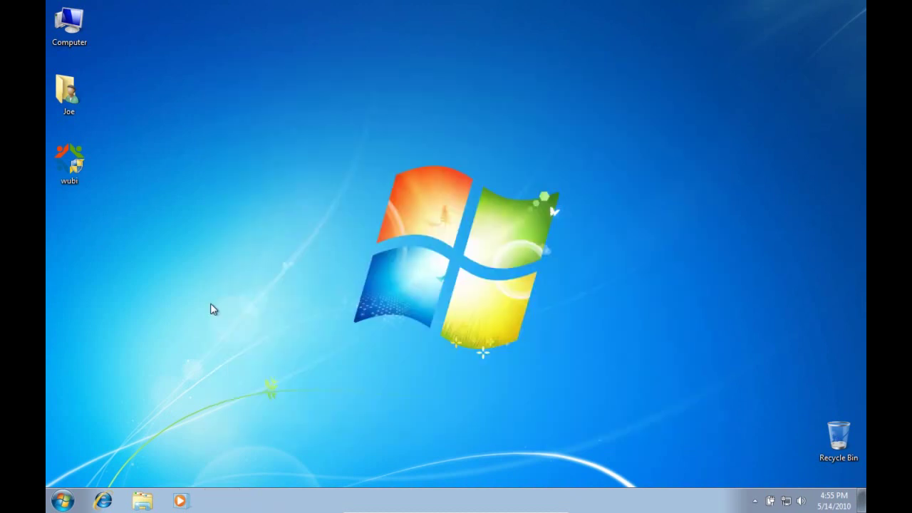